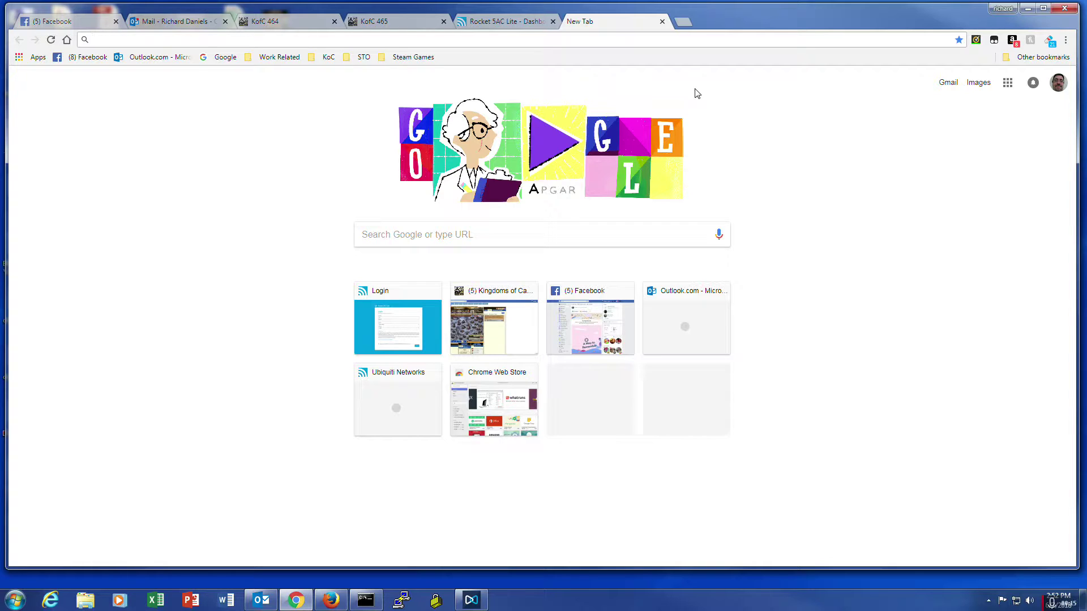
Step: Enter the radio's address 192.168.1.20 in the Chrome address bar
{"action": "type", "text": "1"}
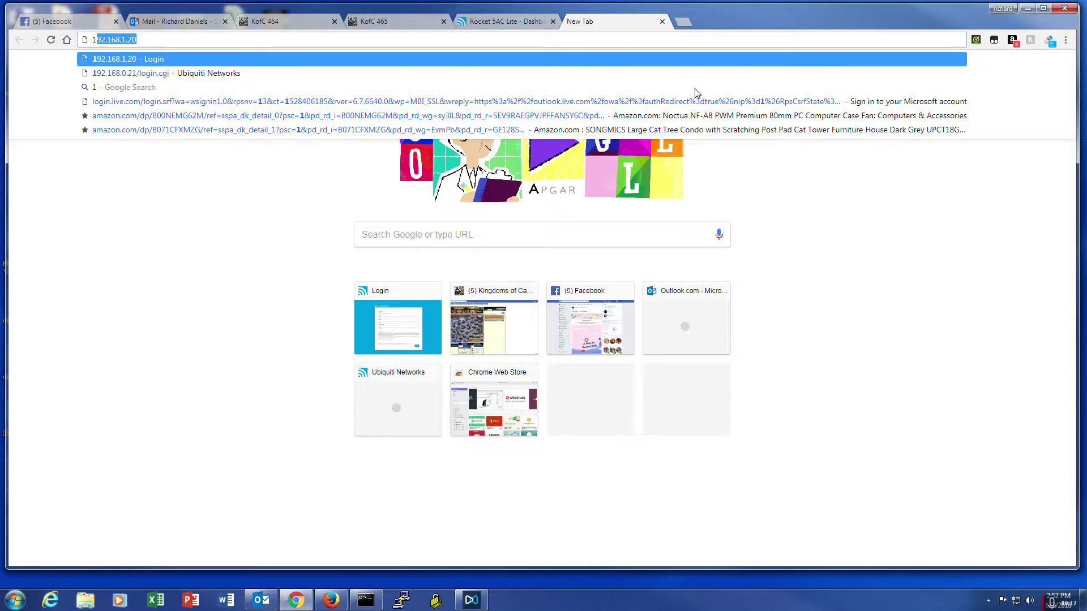
{"action": "type", "text": "92.168."}
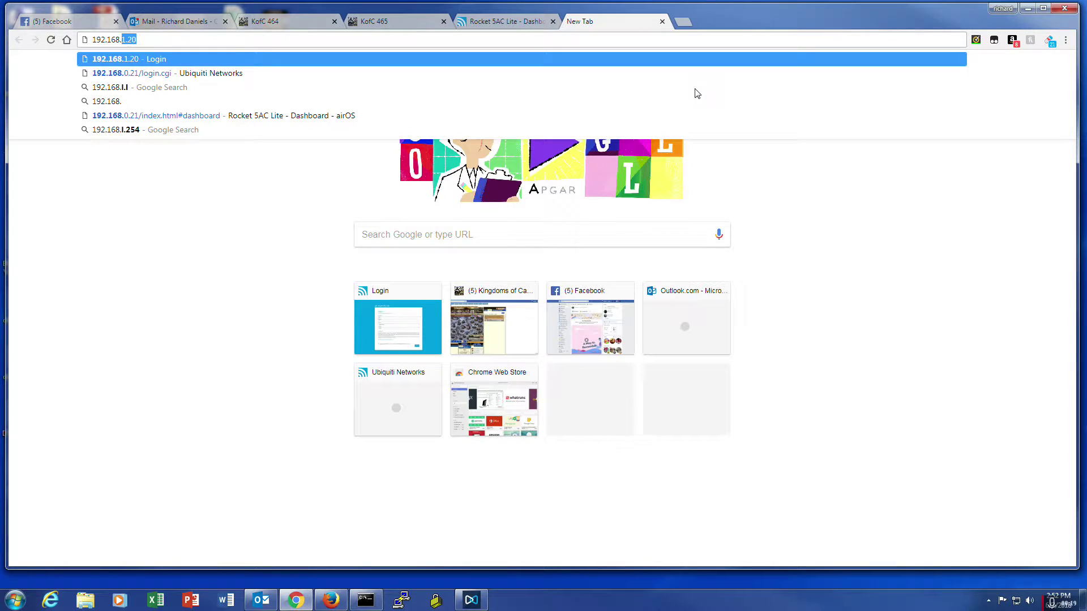
{"action": "type", "text": ".1.20"}
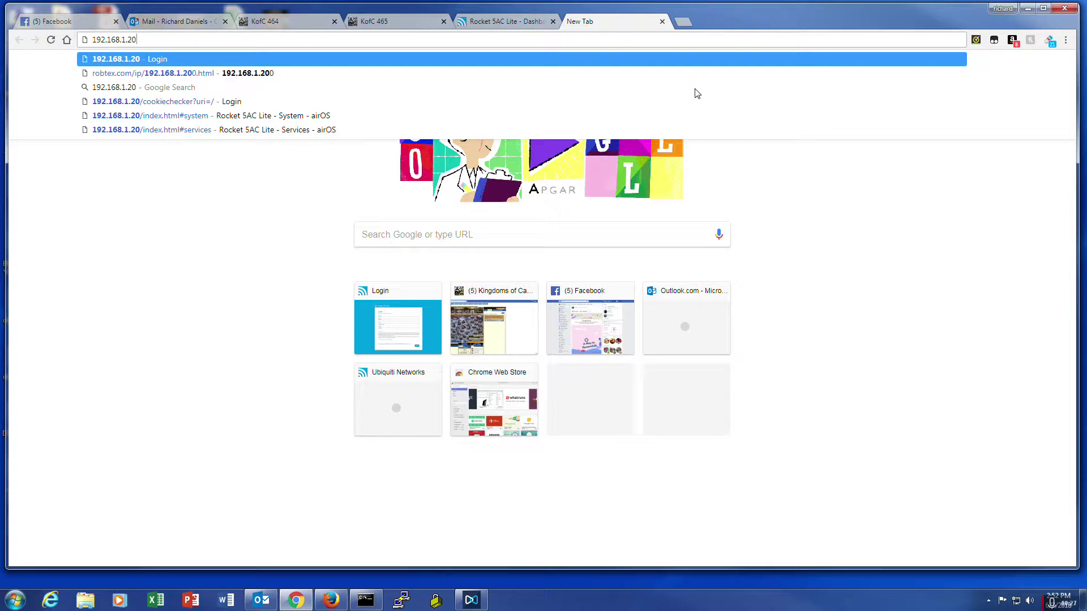
Step: Load the 192.168.1.20 login page and enter the default username and password
{"action": "key", "text": "Return"}
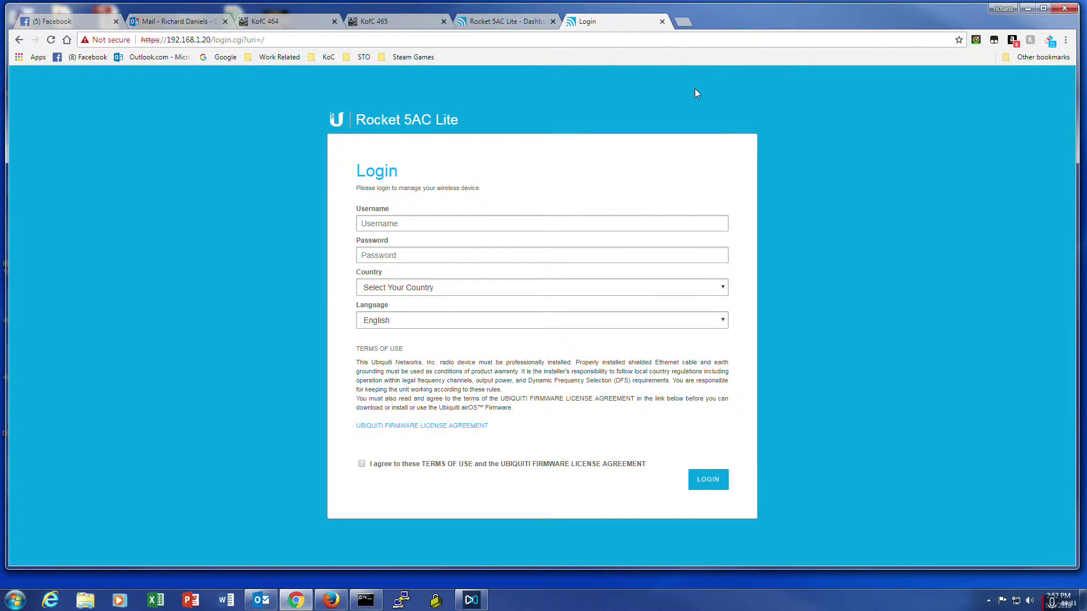
{"action": "type", "text": "ubnt"}
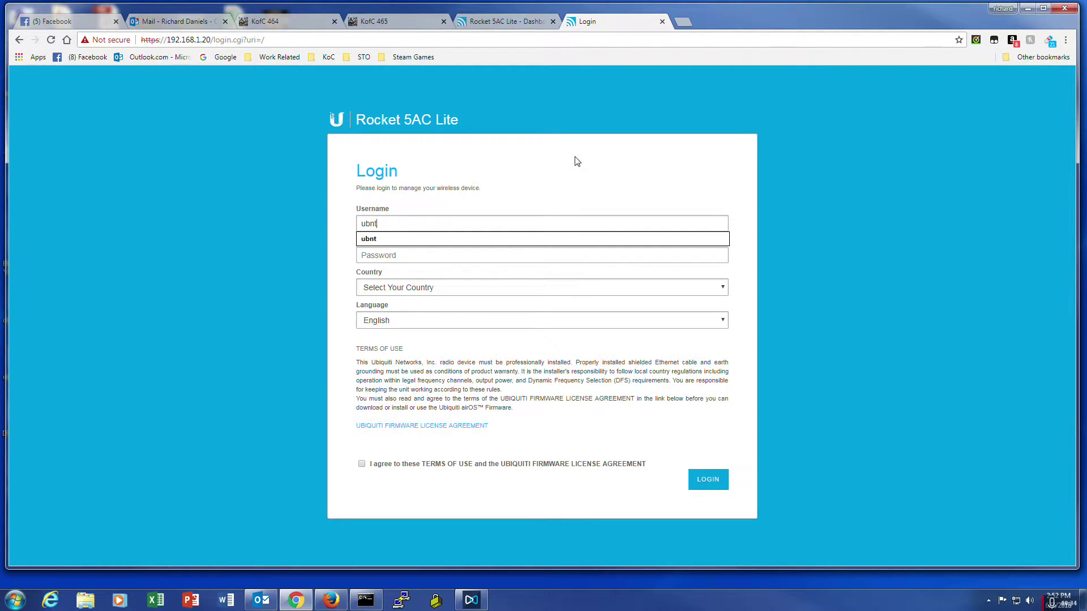
{"action": "key", "text": "Tab"}
{"action": "type", "text": "ubnt"}
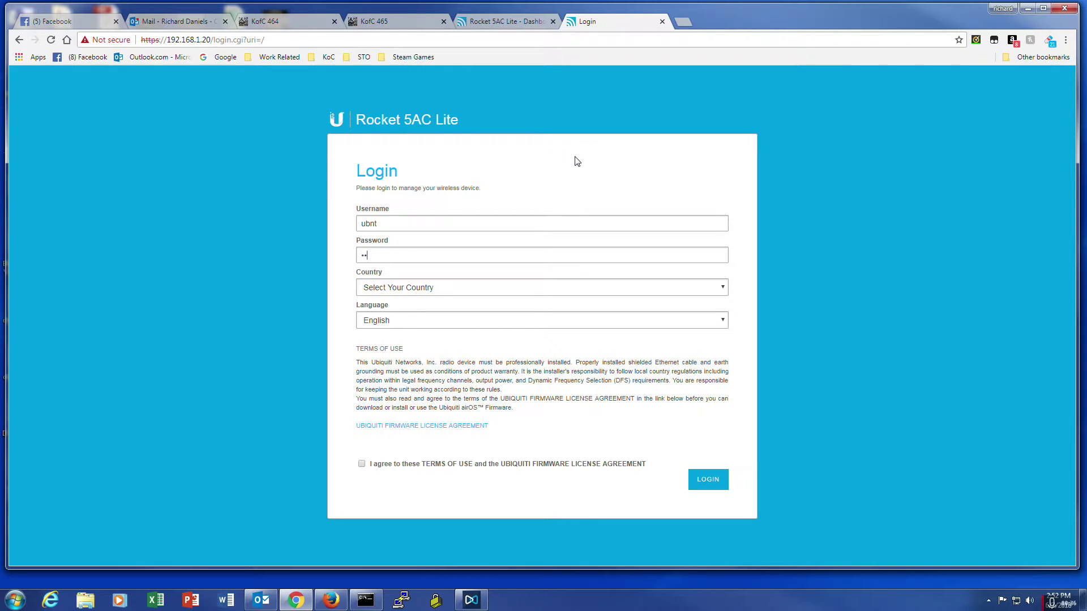
Step: Choose United States as the country, accept the terms of use, and log in
{"action": "left_click", "coordinate": [620, 287]}
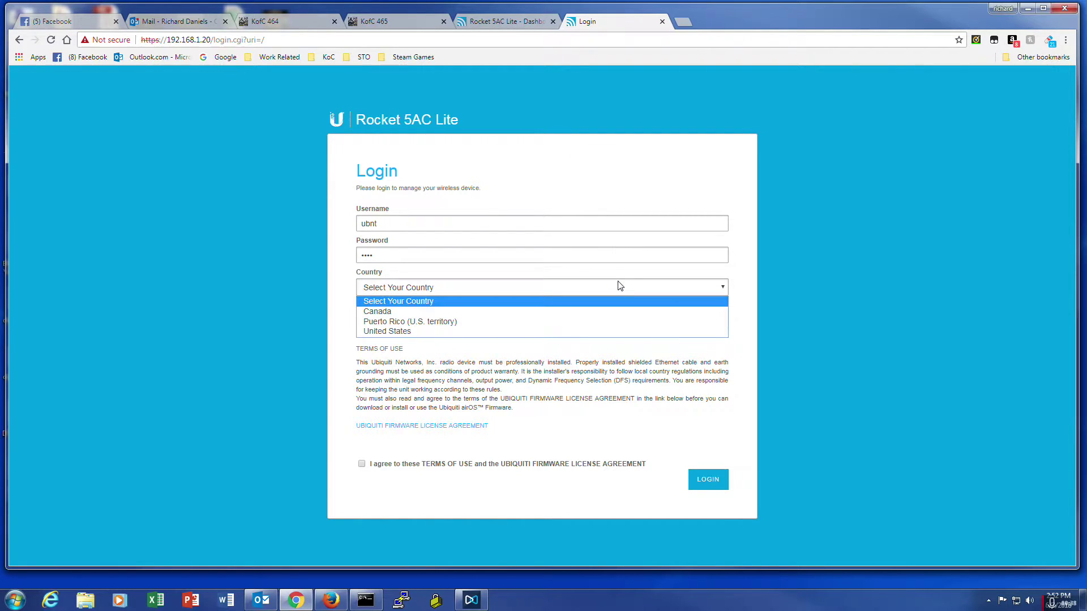
{"action": "left_click", "coordinate": [542, 330]}
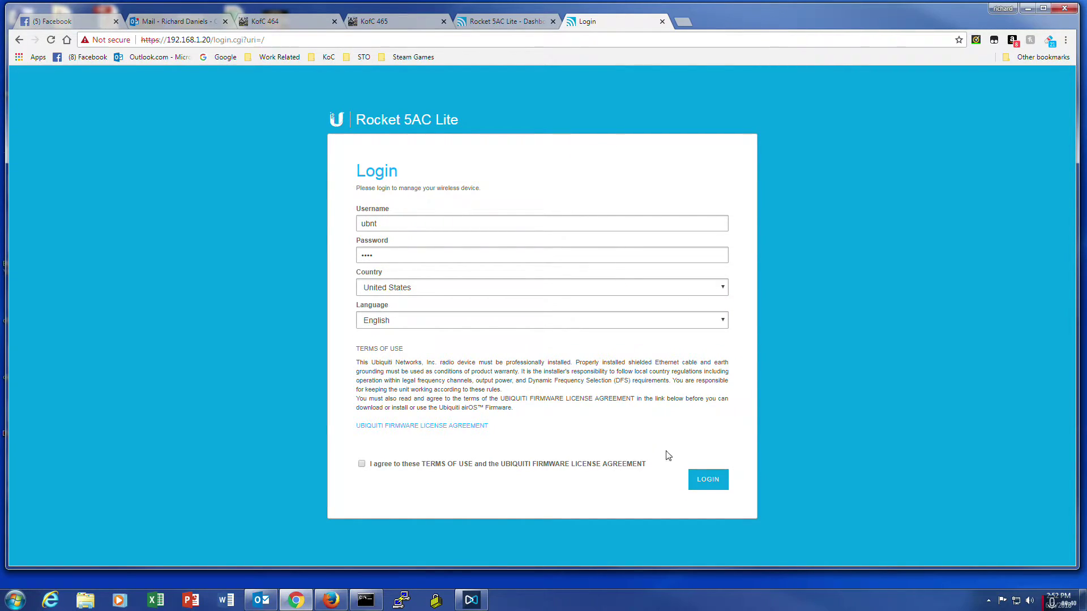
{"action": "left_click", "coordinate": [361, 464]}
{"action": "left_click", "coordinate": [707, 481]}
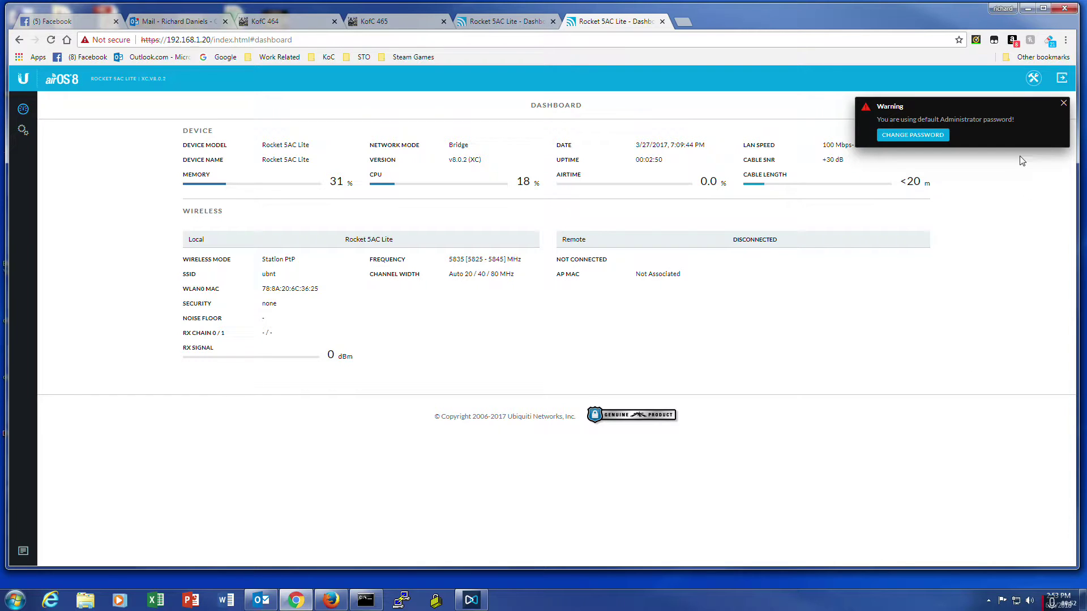
Step: Dismiss the default-password warning and open the device settings via the gear icon
{"action": "left_click", "coordinate": [1063, 103]}
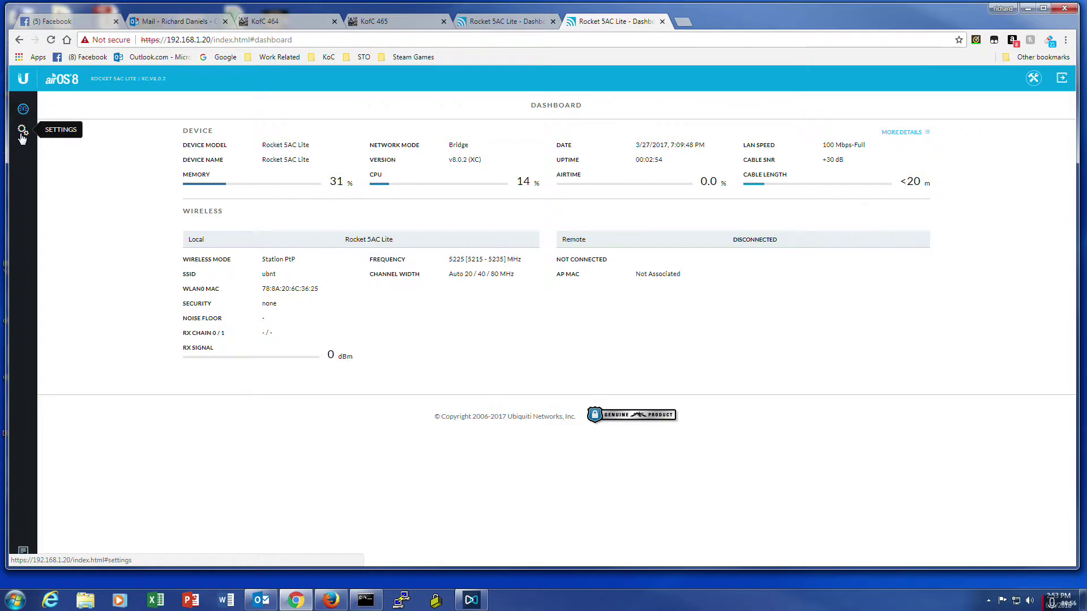
{"action": "left_click", "coordinate": [22, 136]}
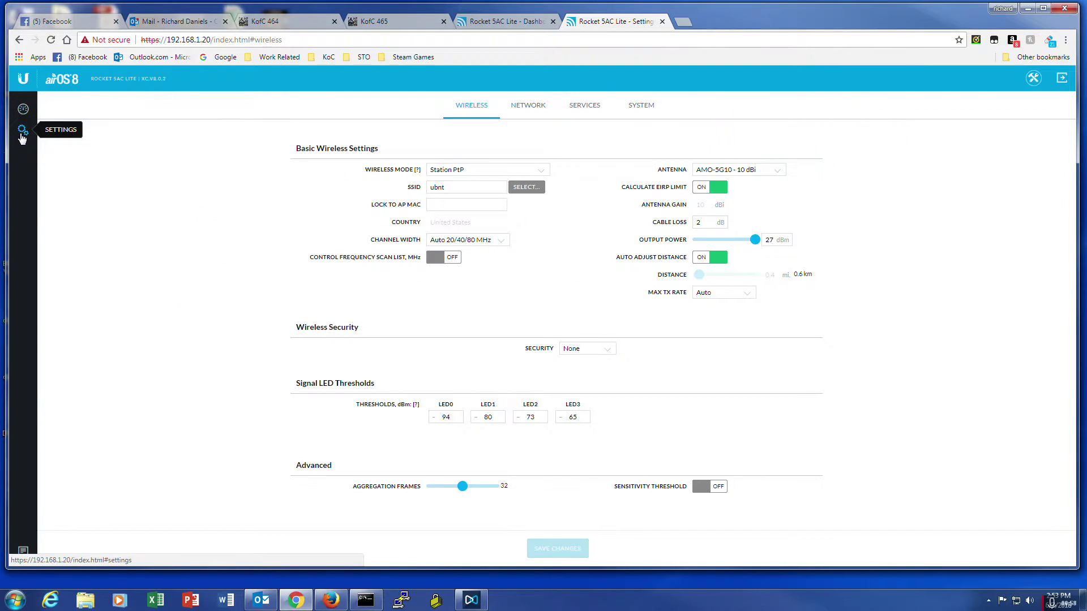
Step: Change the management IP address to 192.168.0.22 on the Network tab
{"action": "left_click", "coordinate": [535, 108]}
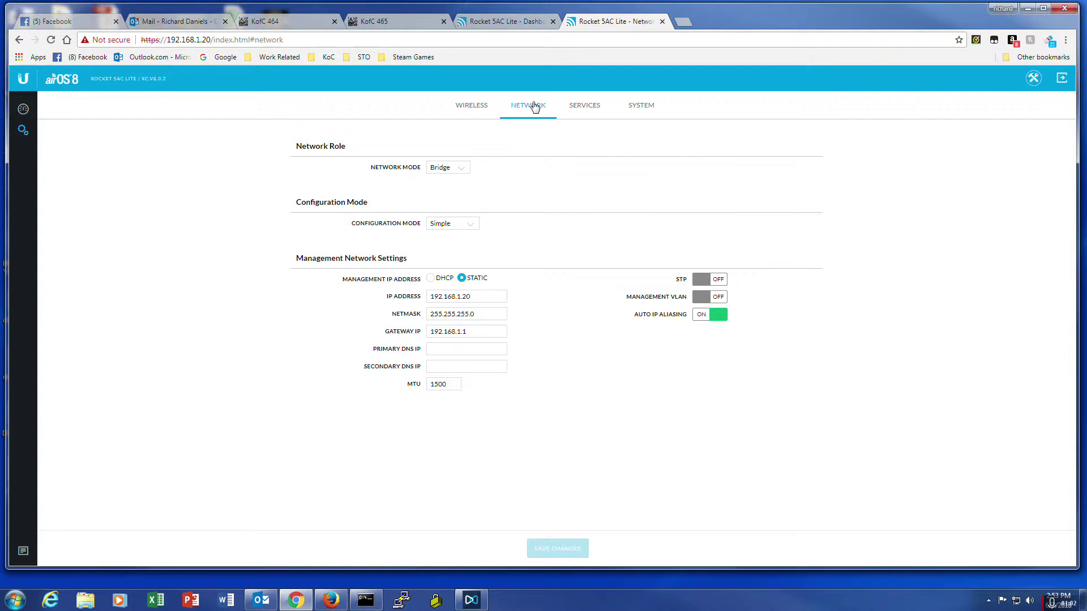
{"action": "left_click", "coordinate": [493, 296]}
{"action": "key", "text": "BackSpace"}
{"action": "key", "text": "BackSpace"}
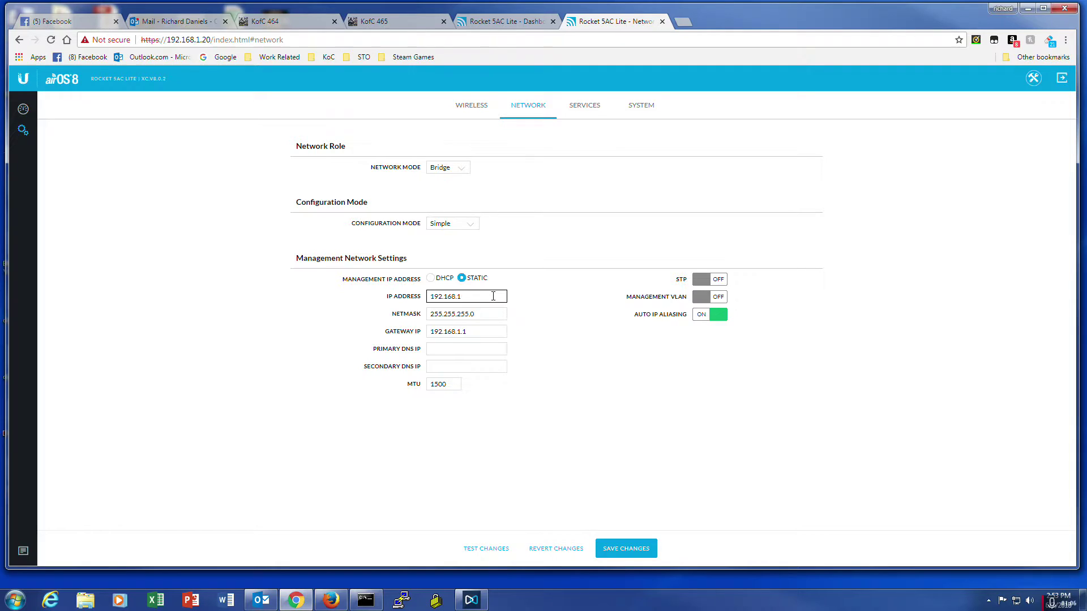
{"action": "type", "text": "022"}
{"action": "key", "text": "BackSpace"}
{"action": "key", "text": "BackSpace"}
{"action": "type", "text": ".22"}
Step: Set gateway 192.168.0.1 and DNS servers 4.2.2.2 and 8.8.8.8, then save
{"action": "key", "text": "Tab"}
{"action": "key", "text": "Tab"}
{"action": "type", "text": "192.168.0.1"}
{"action": "key", "text": "Tab"}
{"action": "type", "text": "4.2.2.2"}
{"action": "key", "text": "Tab"}
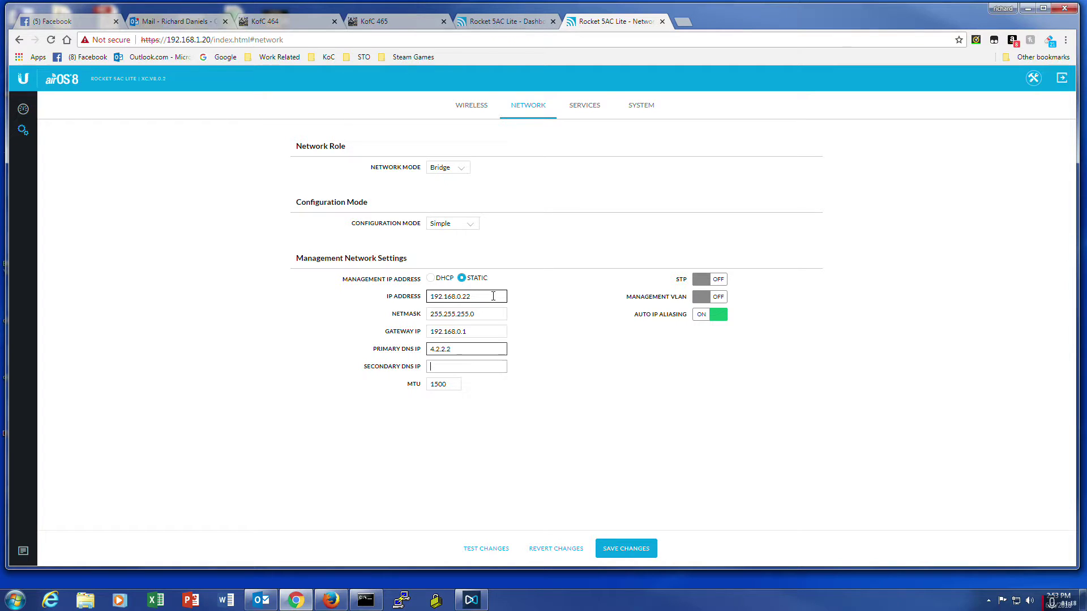
{"action": "type", "text": "8.8.8.8"}
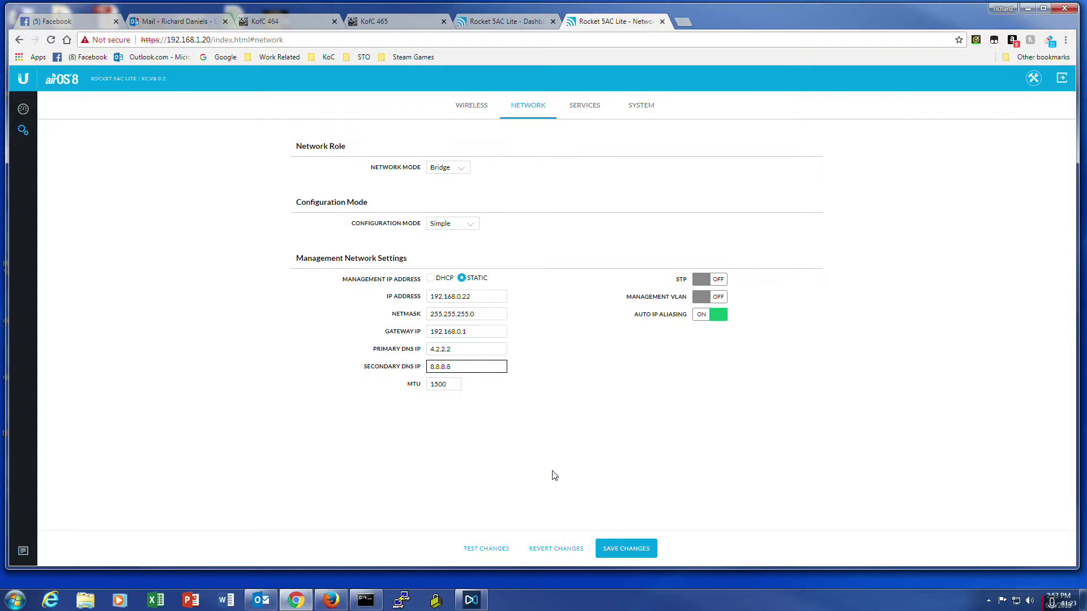
{"action": "left_click", "coordinate": [620, 550]}
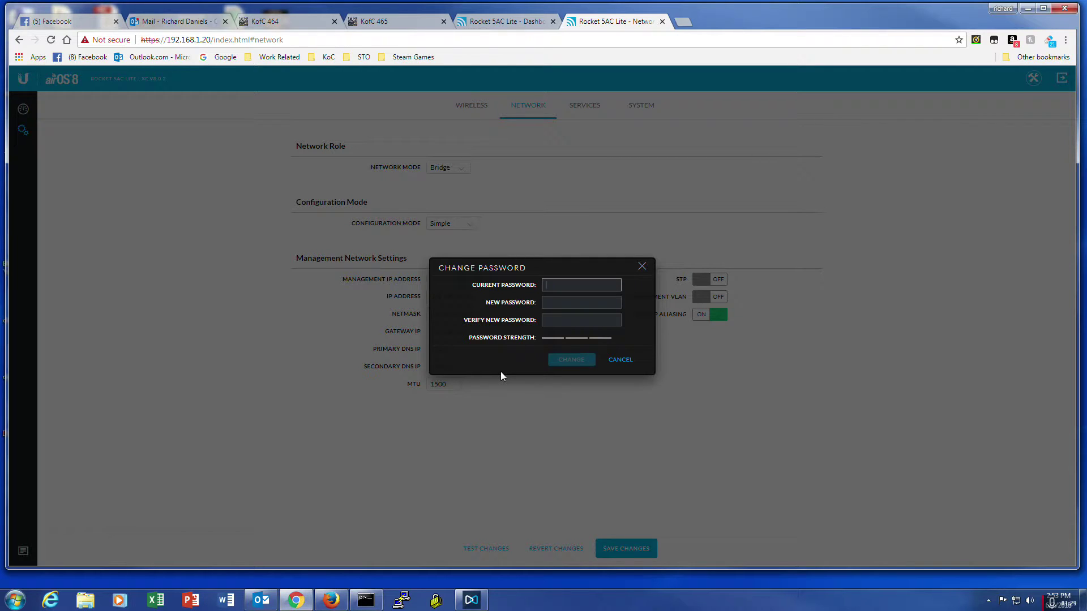
Step: Enter the current admin password, then type the new admin password twice to confirm it
{"action": "type", "text": "ubnt"}
{"action": "key", "text": "Tab"}
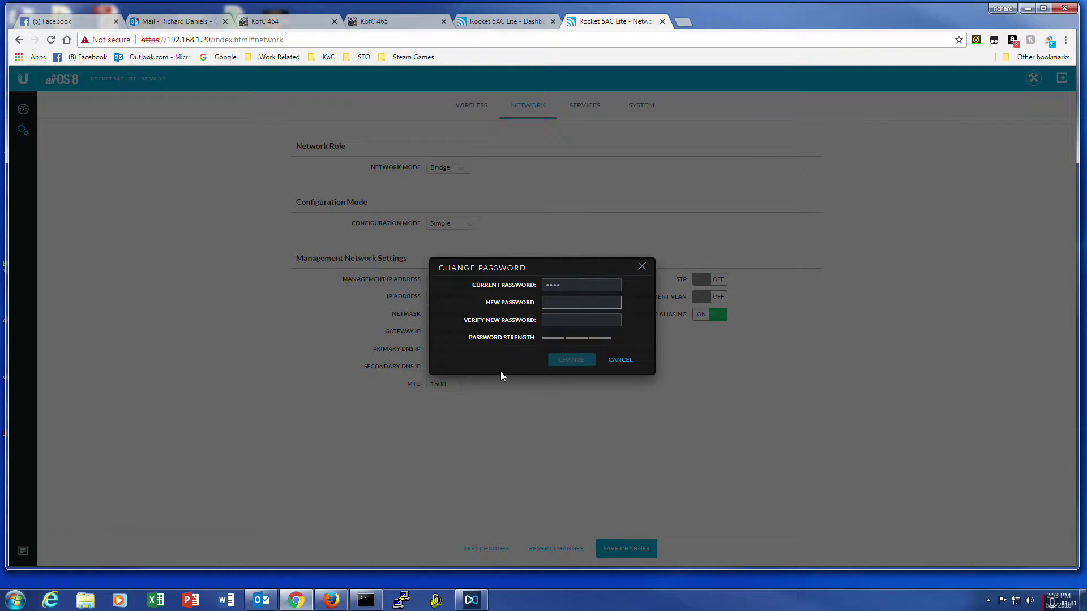
{"action": "type", "text": "password123"}
{"action": "key", "text": "Tab"}
{"action": "type", "text": "passwor"}
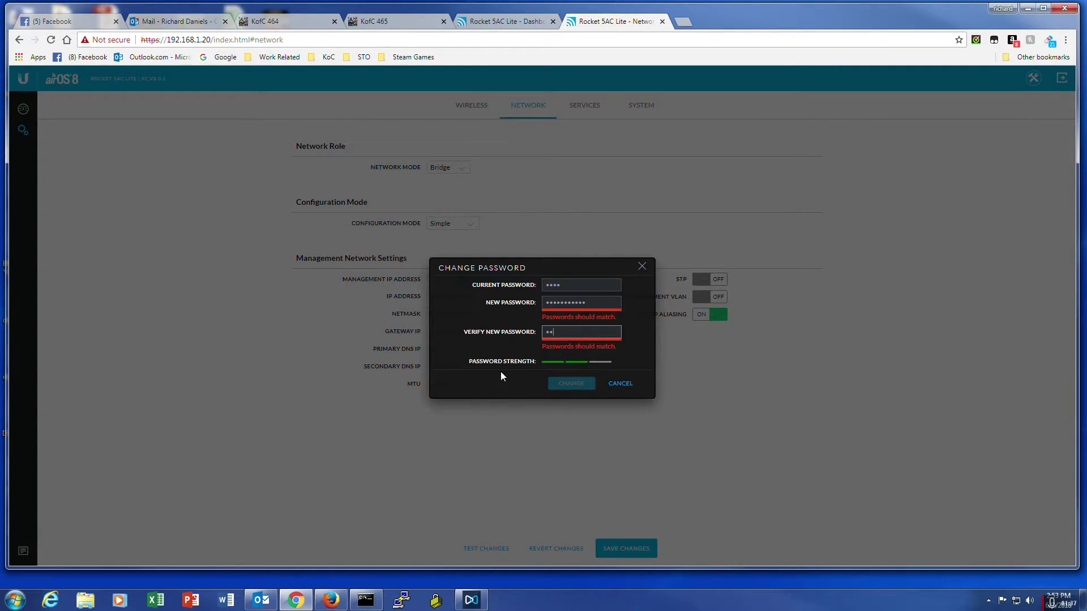
{"action": "type", "text": "d123"}
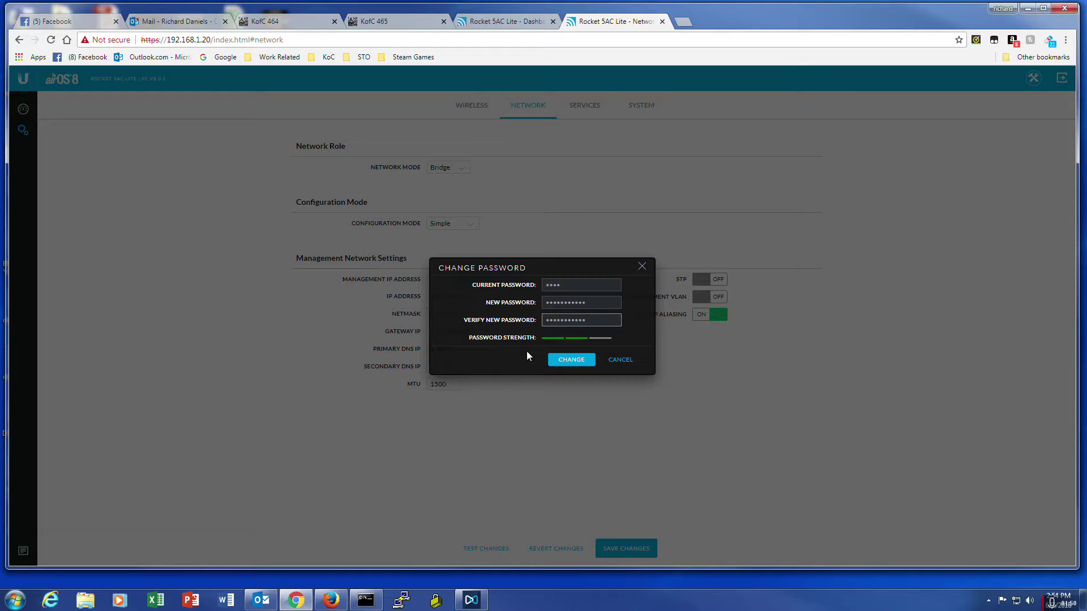
Step: Confirm the password change and save the static IP settings so the unit moves to 192.168.0.22
{"action": "left_click", "coordinate": [570, 362]}
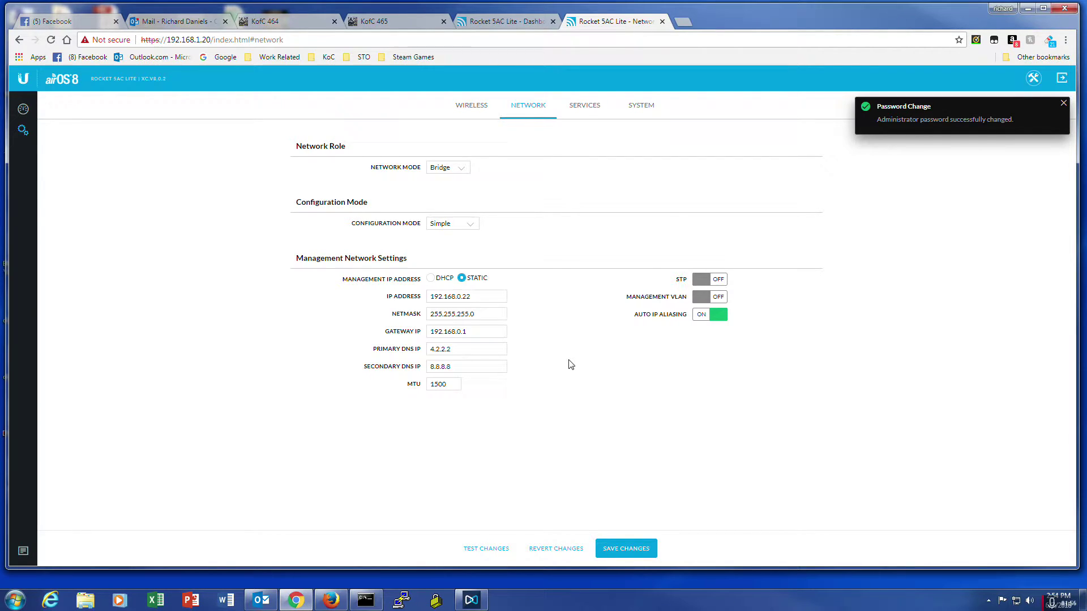
{"action": "left_click", "coordinate": [638, 554]}
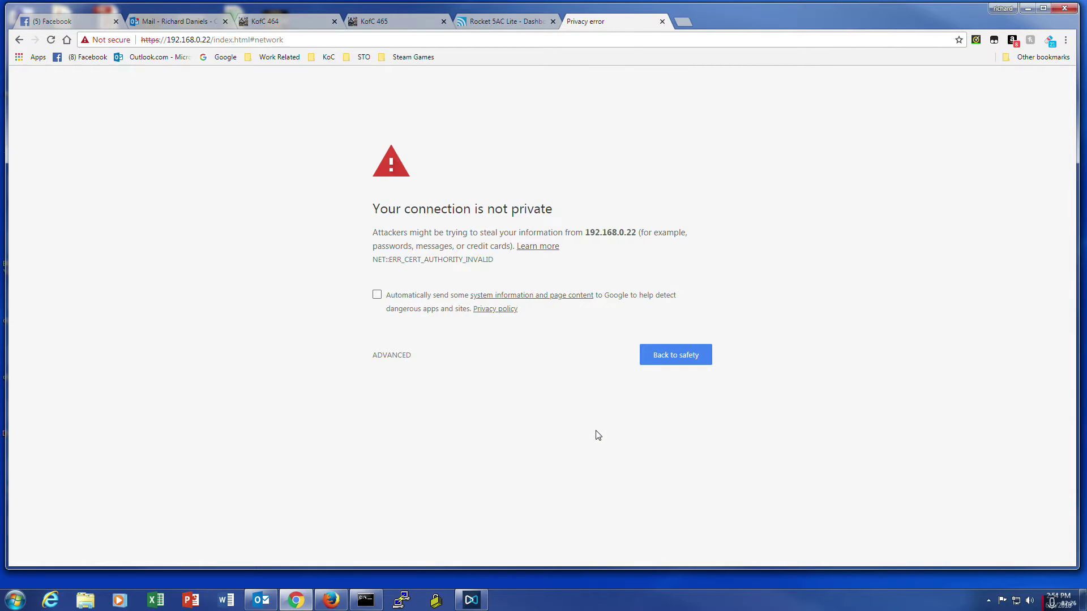
Step: Proceed past the unsafe-certificate warning at 192.168.0.22 and sign in with the new admin password
{"action": "left_click", "coordinate": [390, 348]}
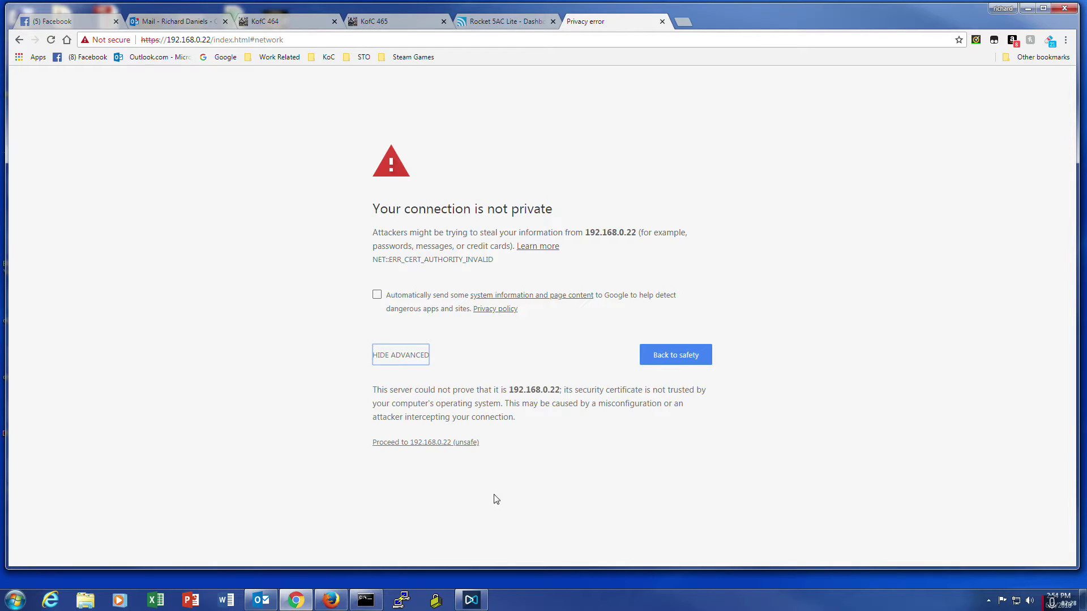
{"action": "left_click", "coordinate": [413, 443]}
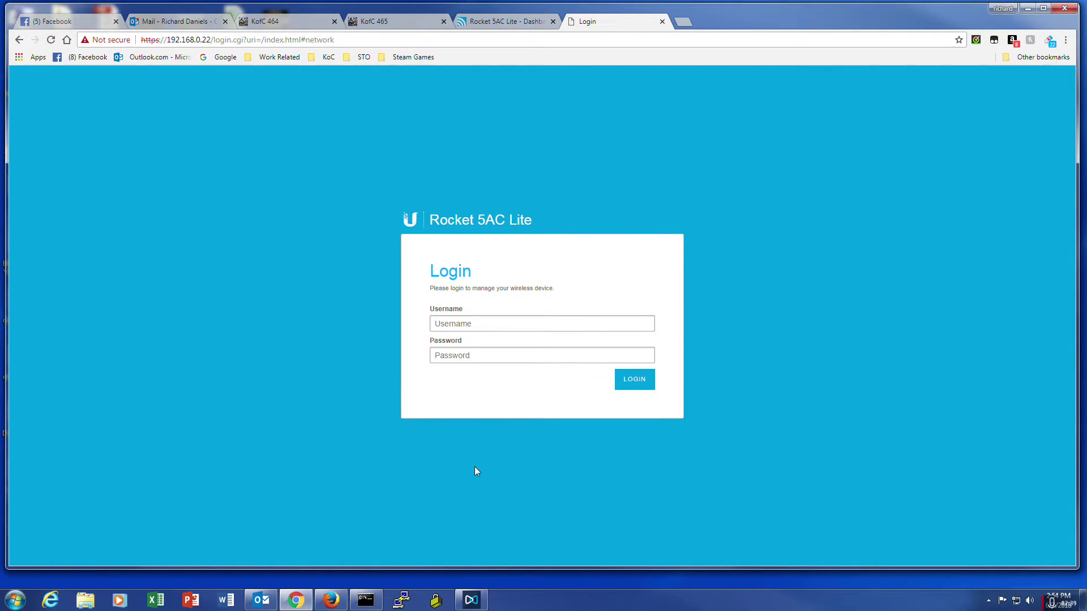
{"action": "type", "text": "ubnt"}
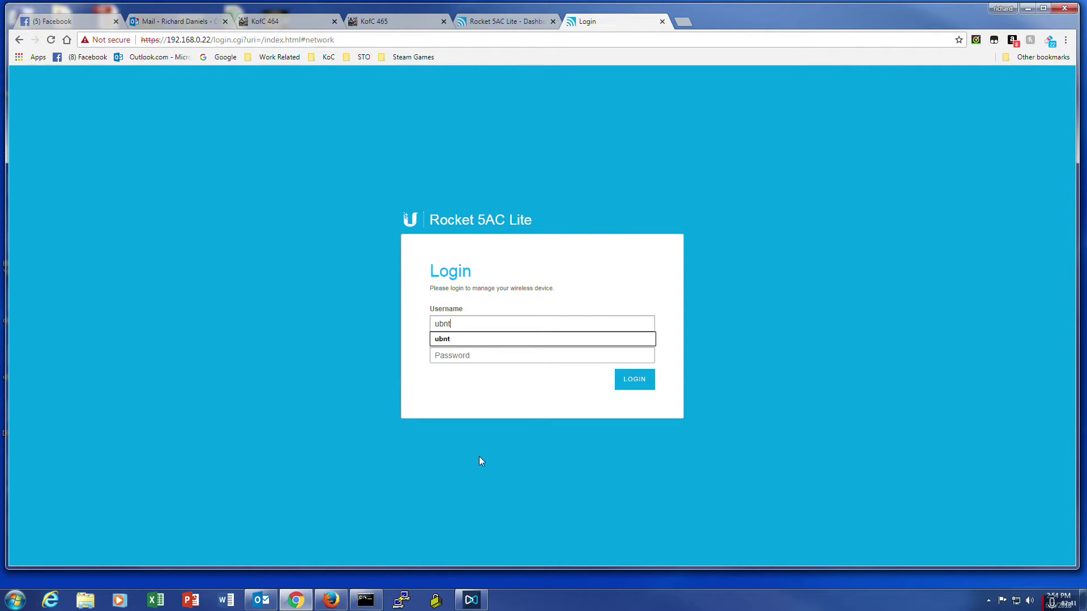
{"action": "key", "text": "Tab"}
{"action": "type", "text": "********"}
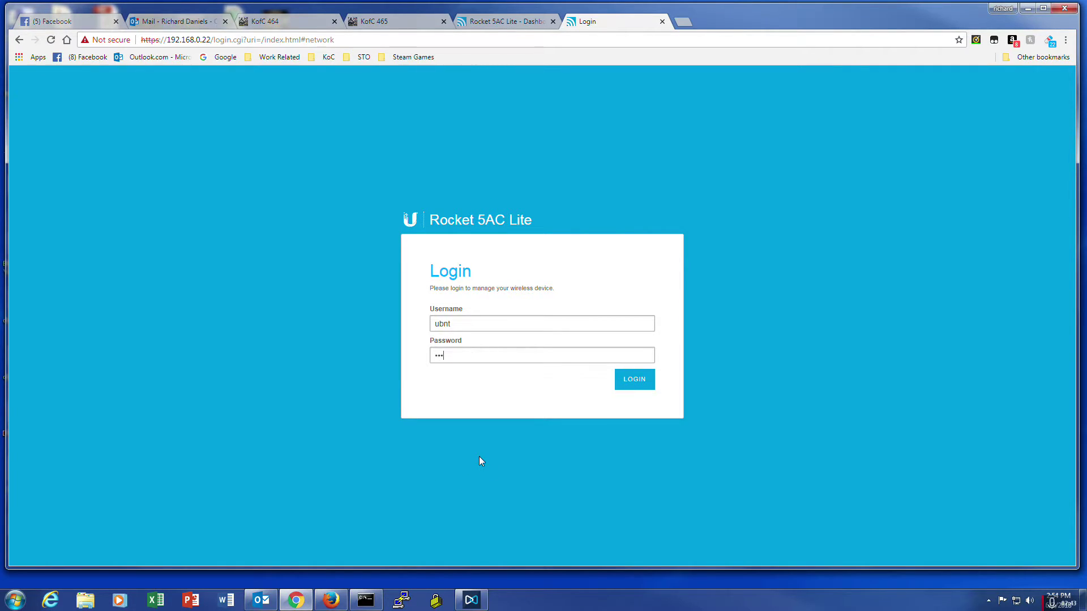
{"action": "type", "text": "***"}
{"action": "left_click", "coordinate": [621, 380]}
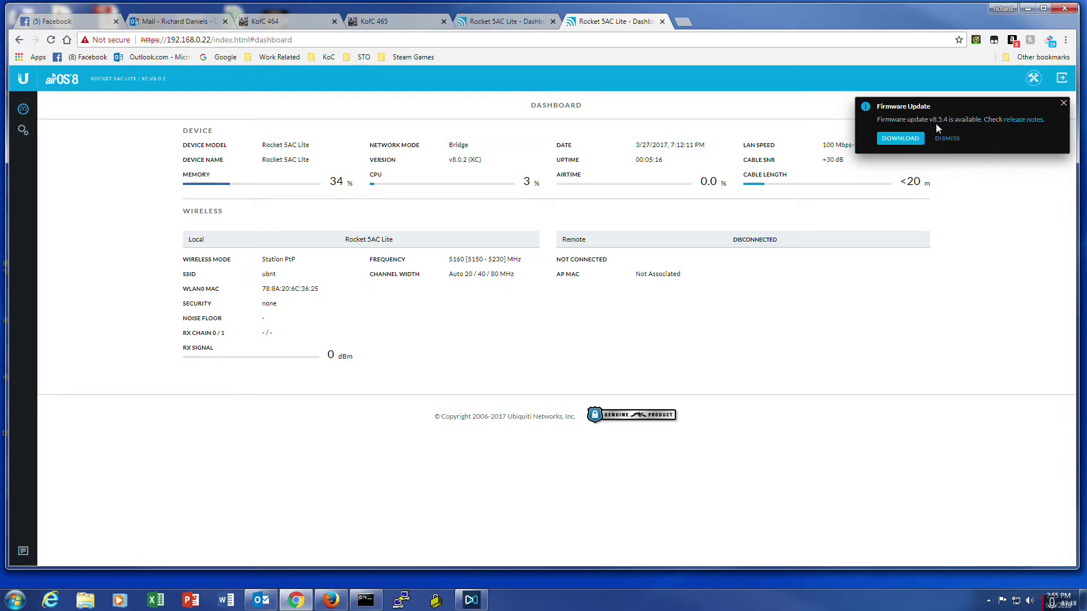
Step: Download firmware v8.5.4 and agree to the licence agreement
{"action": "left_click", "coordinate": [899, 138]}
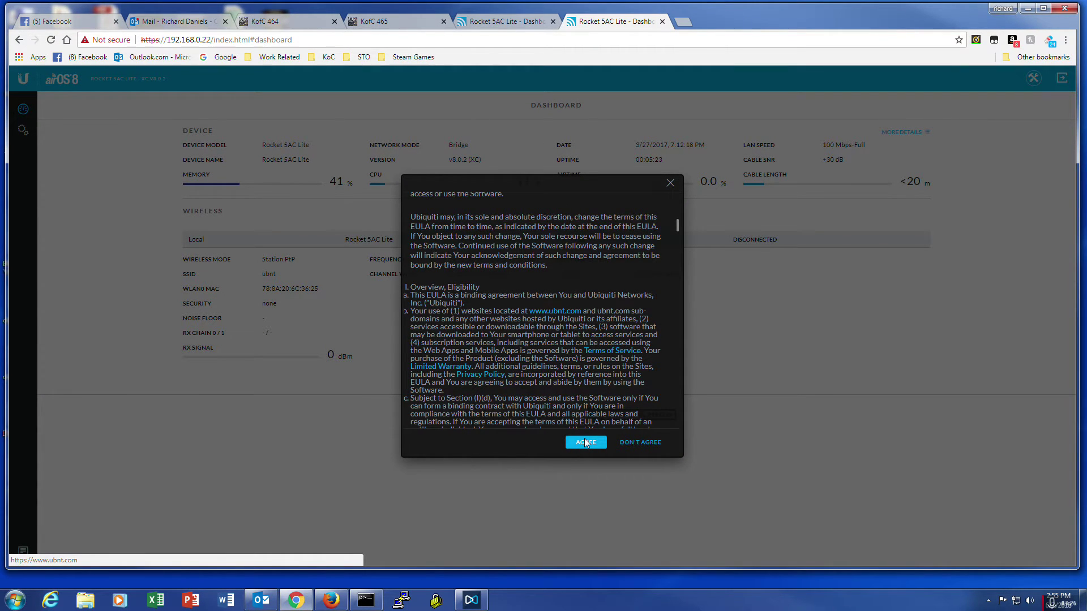
{"action": "left_click_drag", "start_coordinate": [674, 220], "coordinate": [674, 186]}
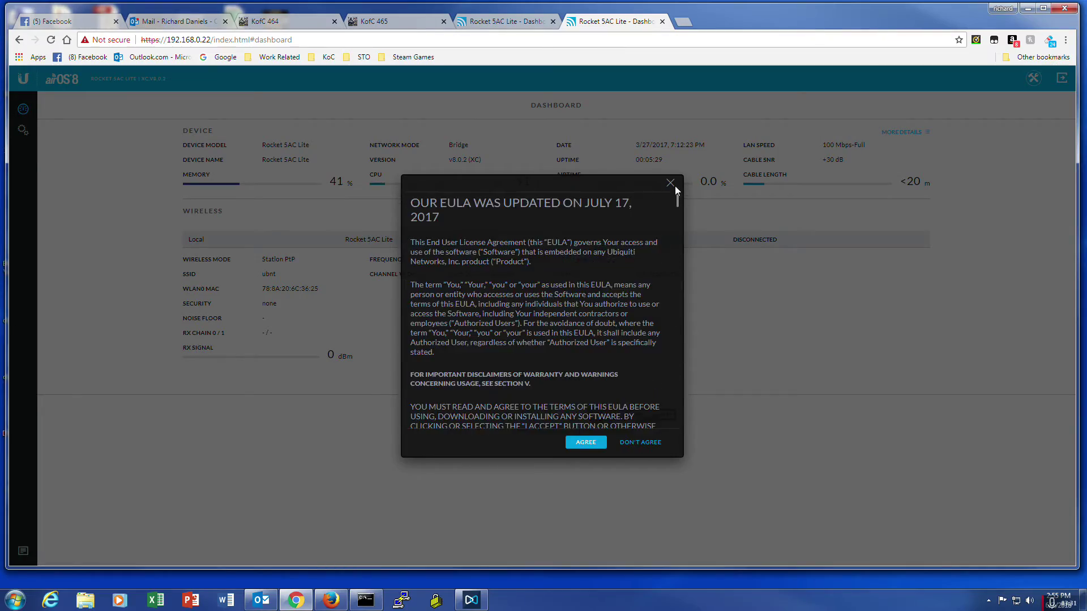
{"action": "left_click", "coordinate": [586, 442]}
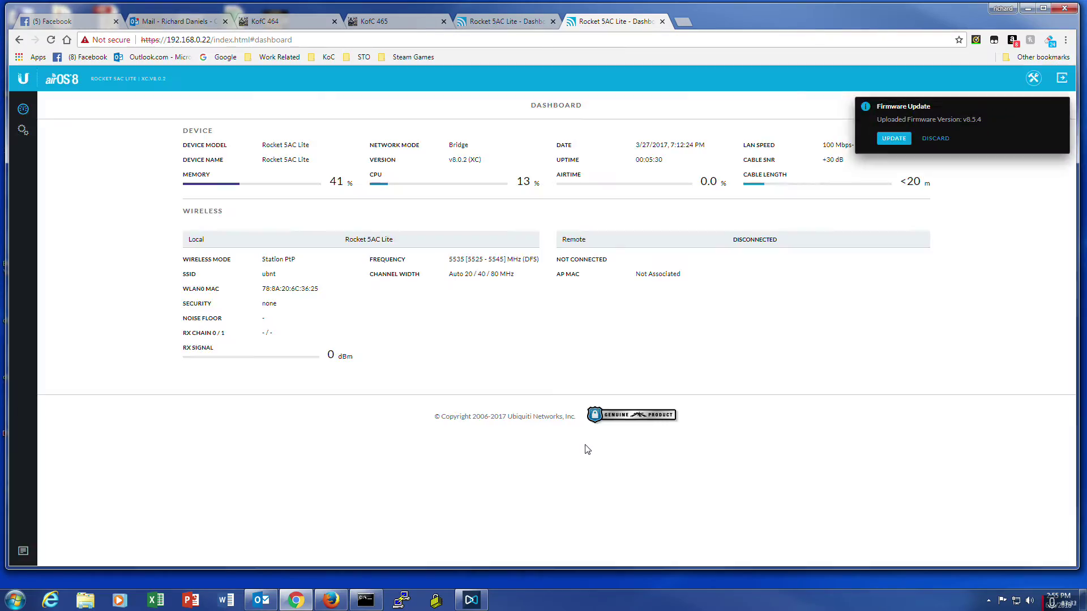
Step: Start the v8.5.4 firmware update and wait for the unit to reboot to its login page
{"action": "left_click", "coordinate": [892, 139]}
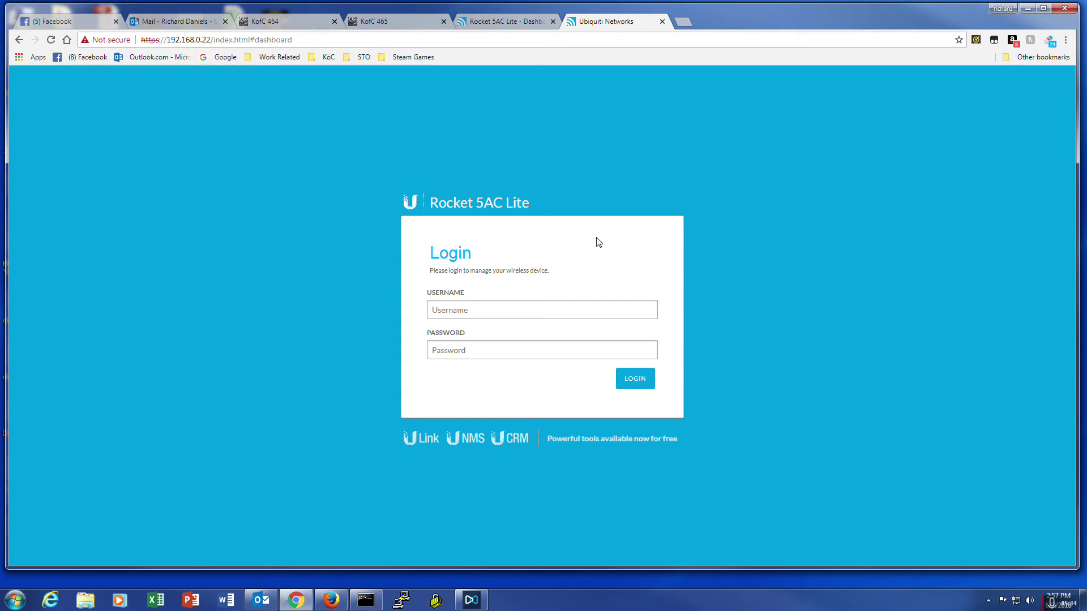
Step: Log in with the admin credentials and check the dashboard VERSION field reads v8.5.4
{"action": "type", "text": "ubnt***********"}
{"action": "left_click", "coordinate": [634, 379]}
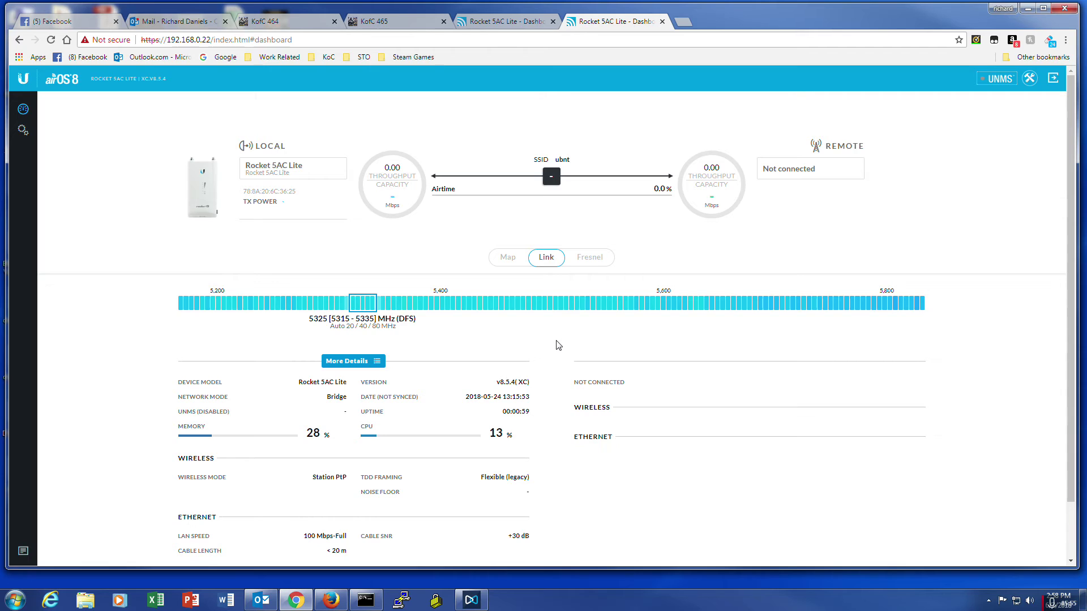
{"action": "scroll", "coordinate": [559, 345], "scroll_direction": "down", "scroll_amount": 1}
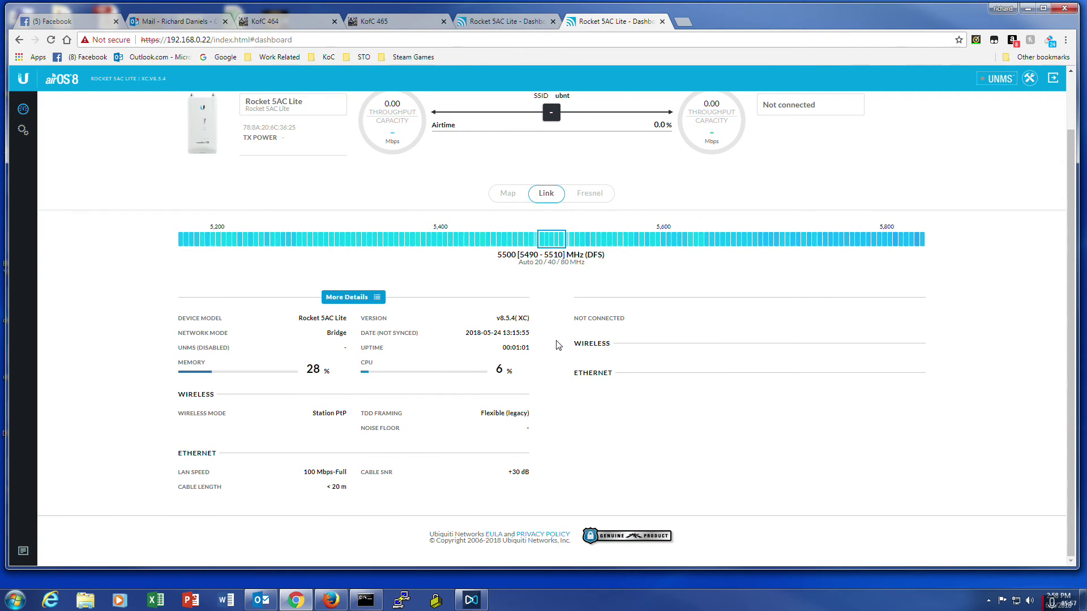
{"action": "scroll", "coordinate": [558, 345], "scroll_direction": "up", "scroll_amount": 1}
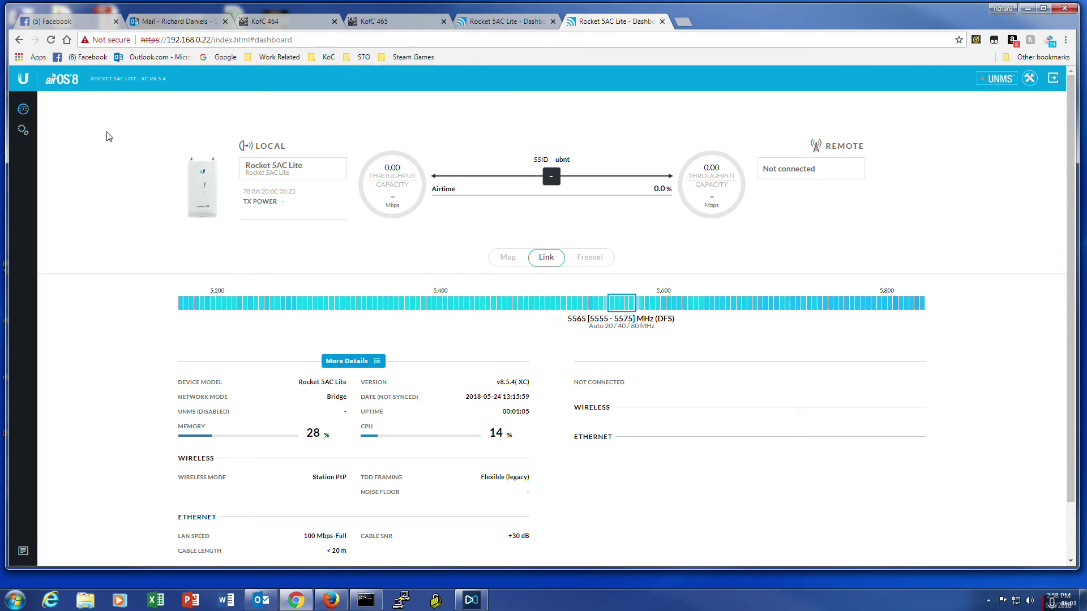
Step: Review the 192.168.0.22 unit's Wireless settings, then switch to the 192.168.0.21 unit's v8.5.4 dashboard
{"action": "left_click", "coordinate": [23, 130]}
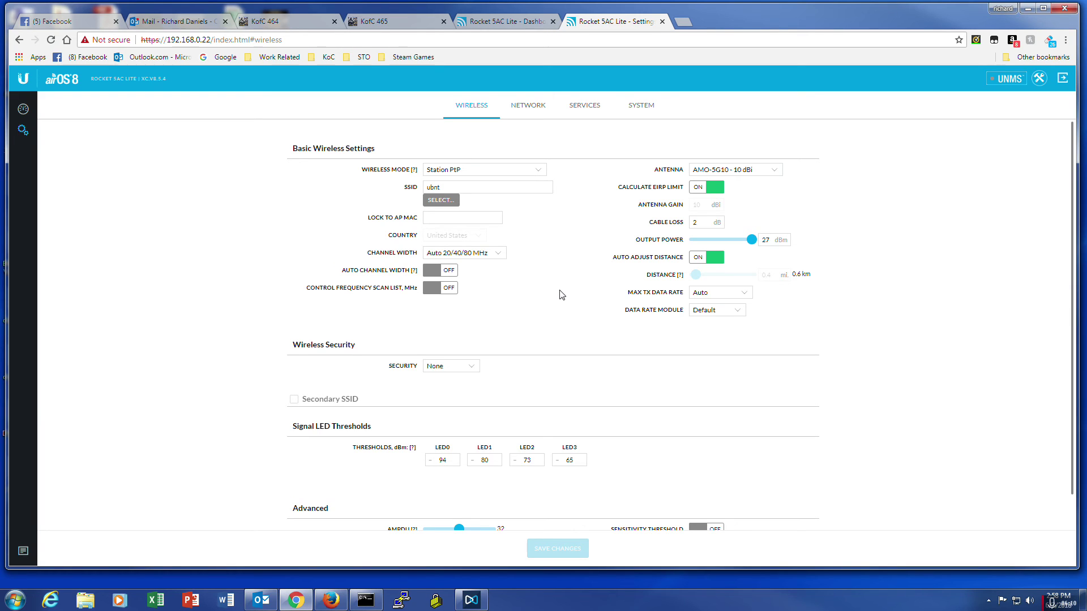
{"action": "scroll", "coordinate": [566, 277], "scroll_direction": "down", "scroll_amount": 1}
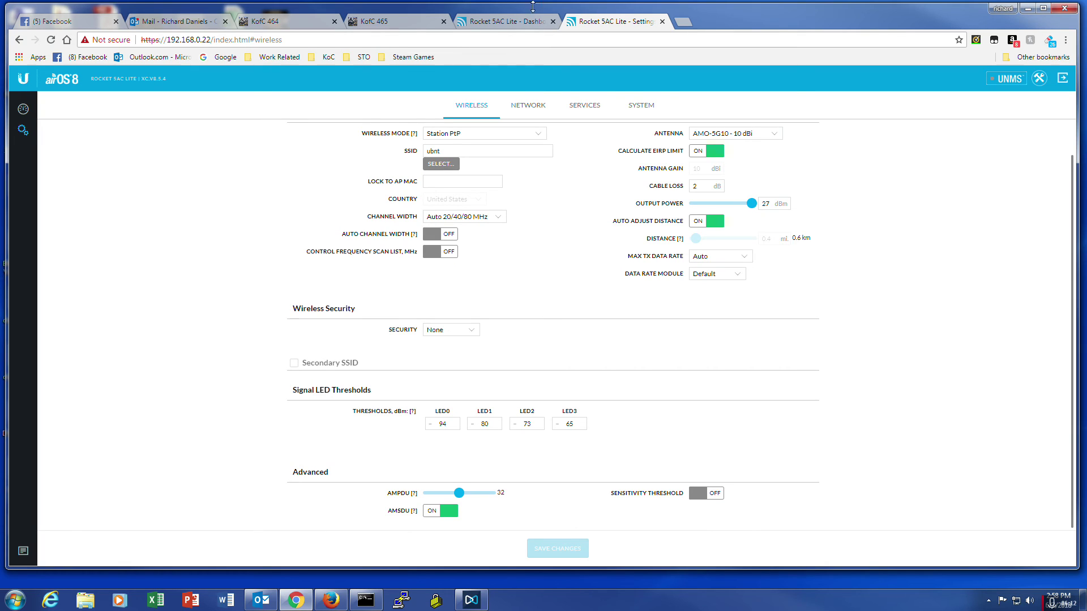
{"action": "left_click", "coordinate": [510, 21]}
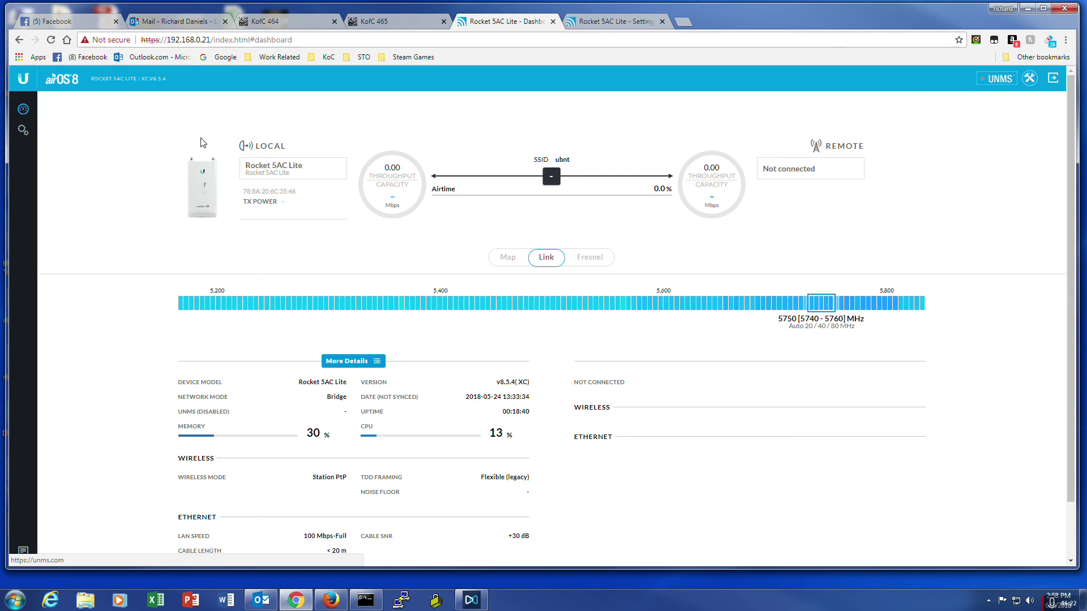
Step: View the 192.168.0.21 unit's wireless settings, then return to 192.168.0.22's Station PtP settings with SSID ubnt
{"action": "left_click", "coordinate": [23, 129]}
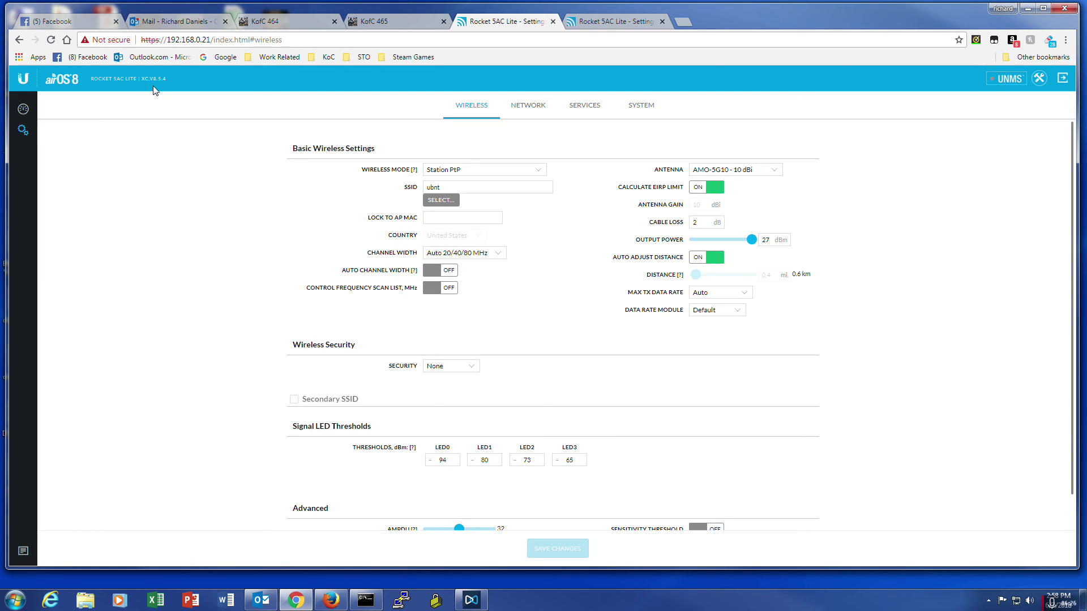
{"action": "left_click", "coordinate": [615, 22]}
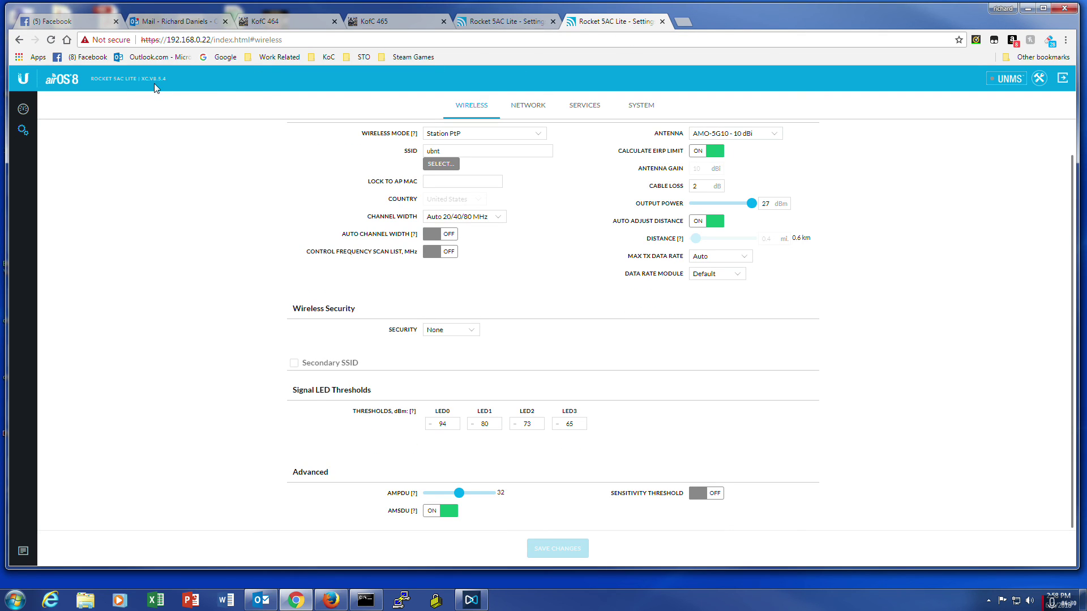